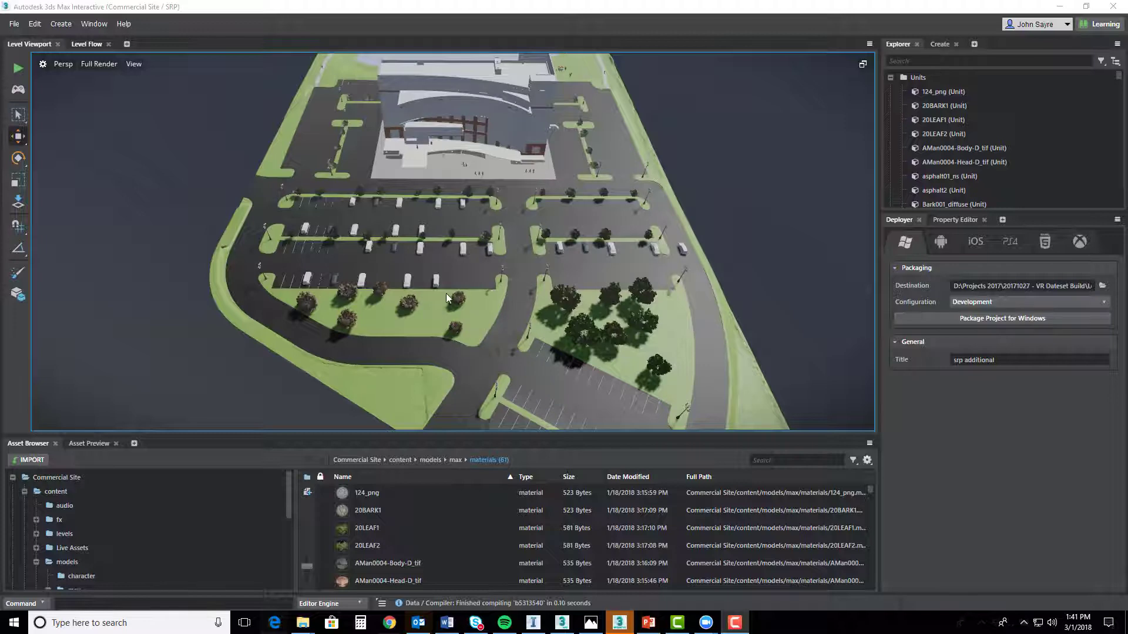
- Place a sphere primitive on the rear parking lot beside the building, near the light pole on the far landscaped island
scroll(446, 294, down, 5)
scroll(367, 209, up, 2)
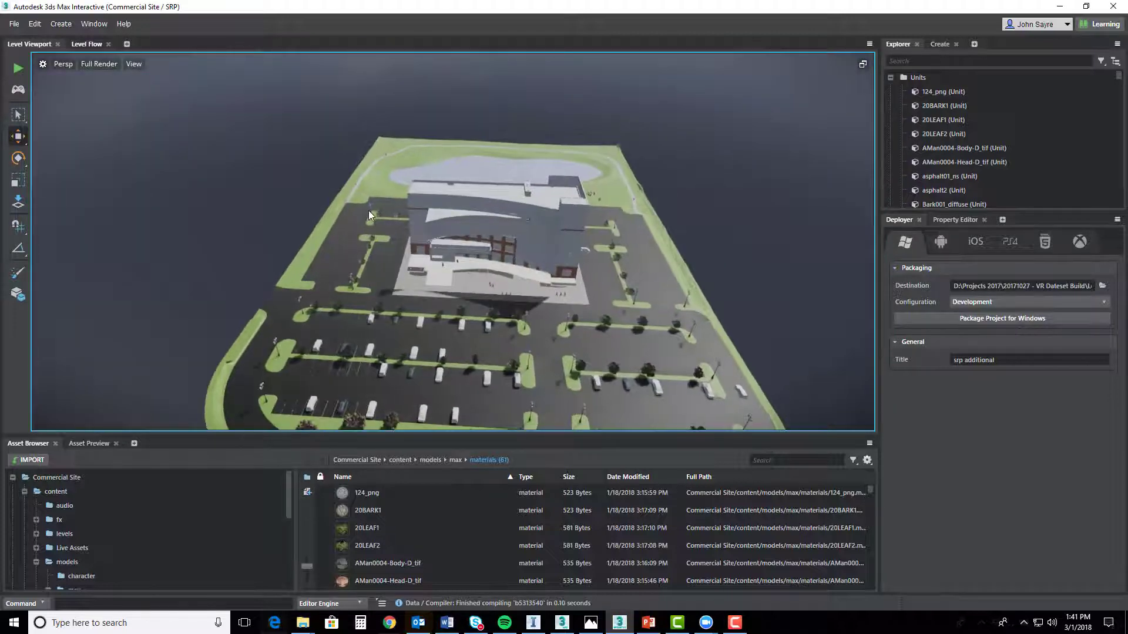
click(396, 215)
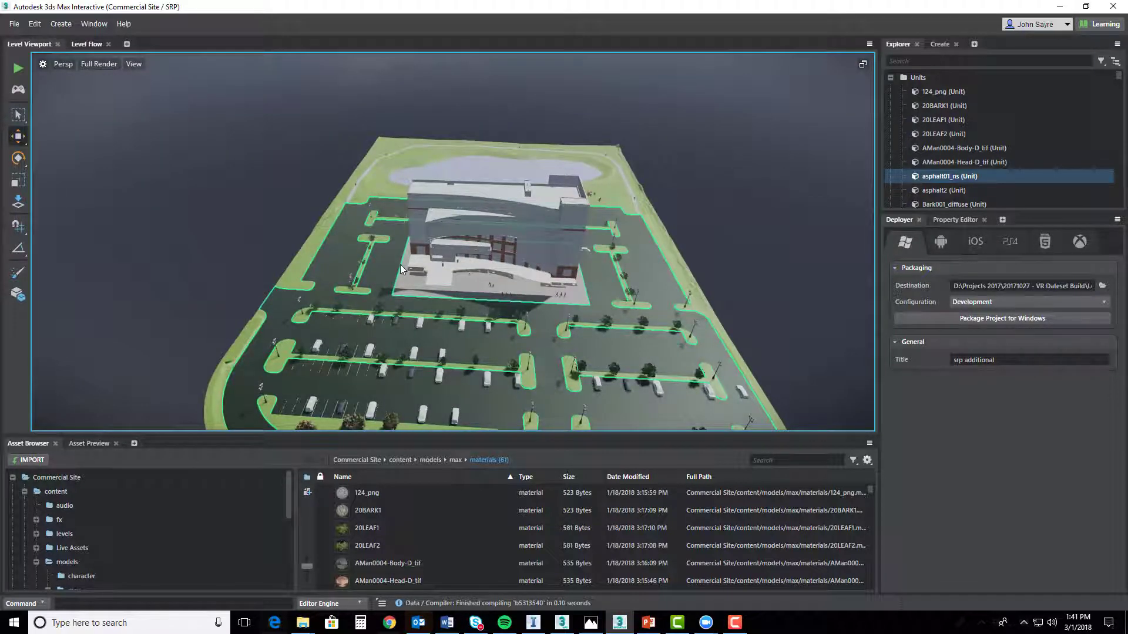
key(f)
scroll(363, 187, down, 6)
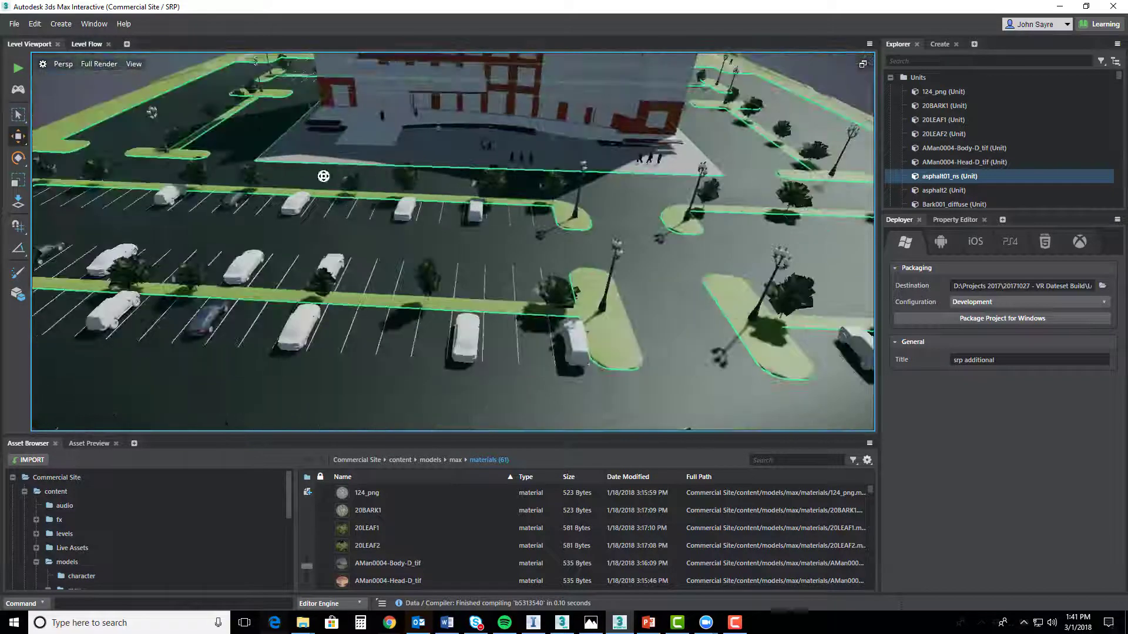
middle_drag(340, 145, 564, 417)
scroll(476, 189, up, 5)
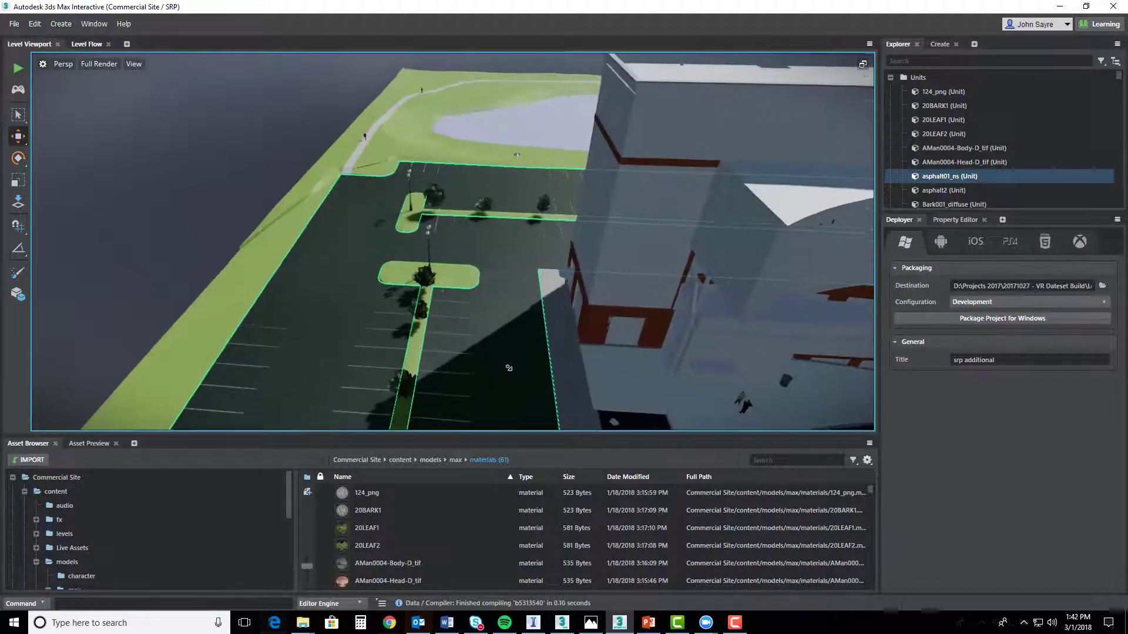
alt+middle_drag(518, 157, 429, 217)
alt+middle_drag(749, 158, 396, 135)
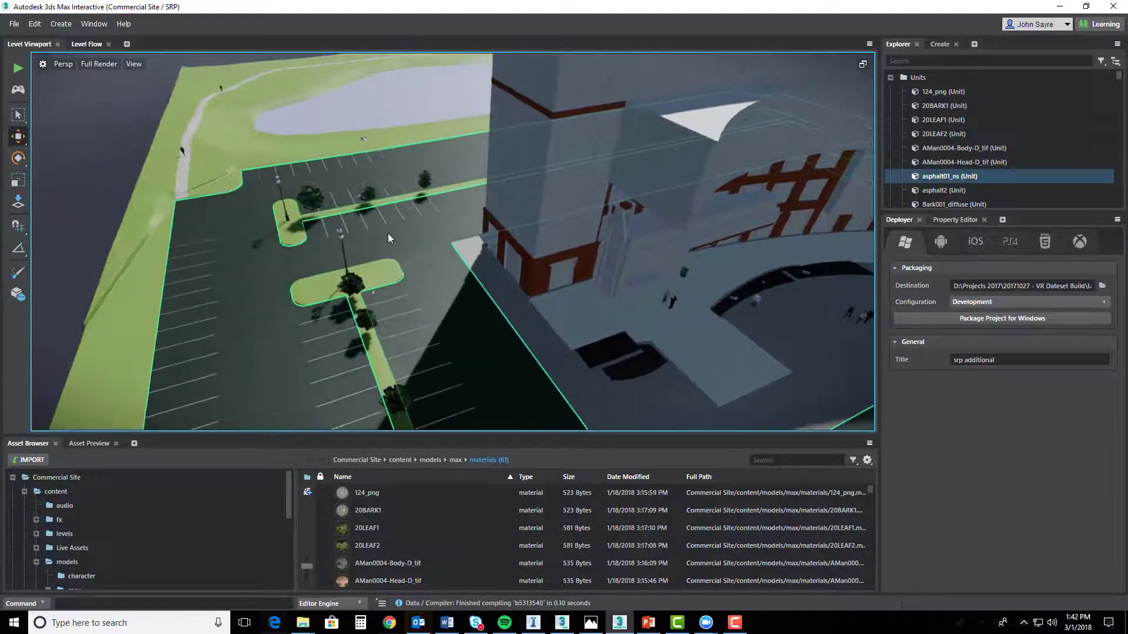
alt+middle_drag(335, 239, 488, 238)
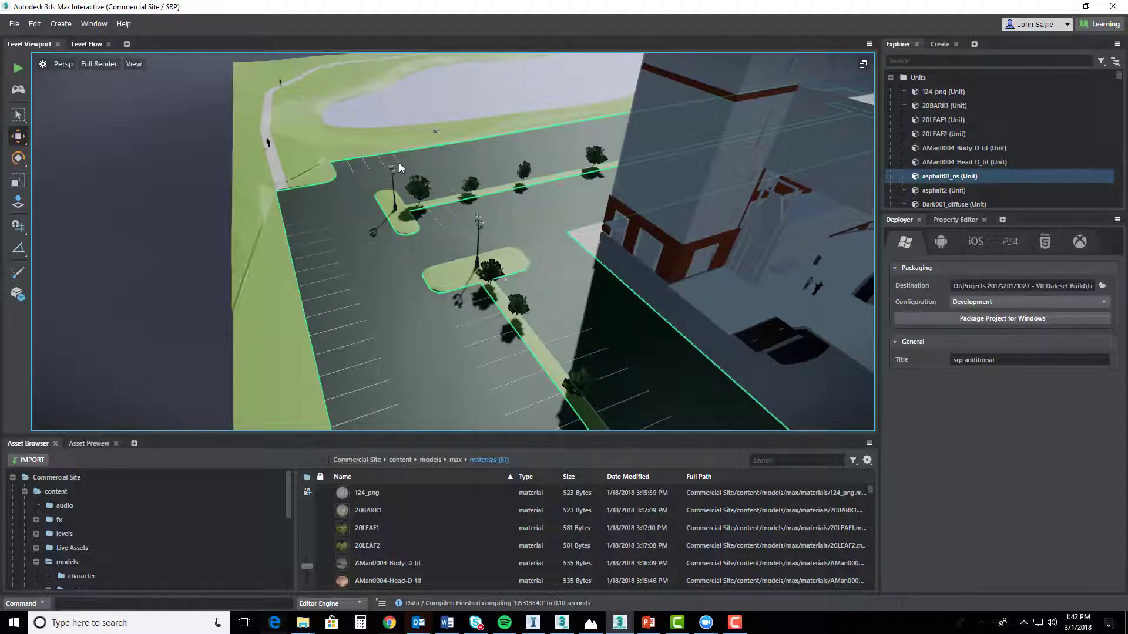
click(181, 156)
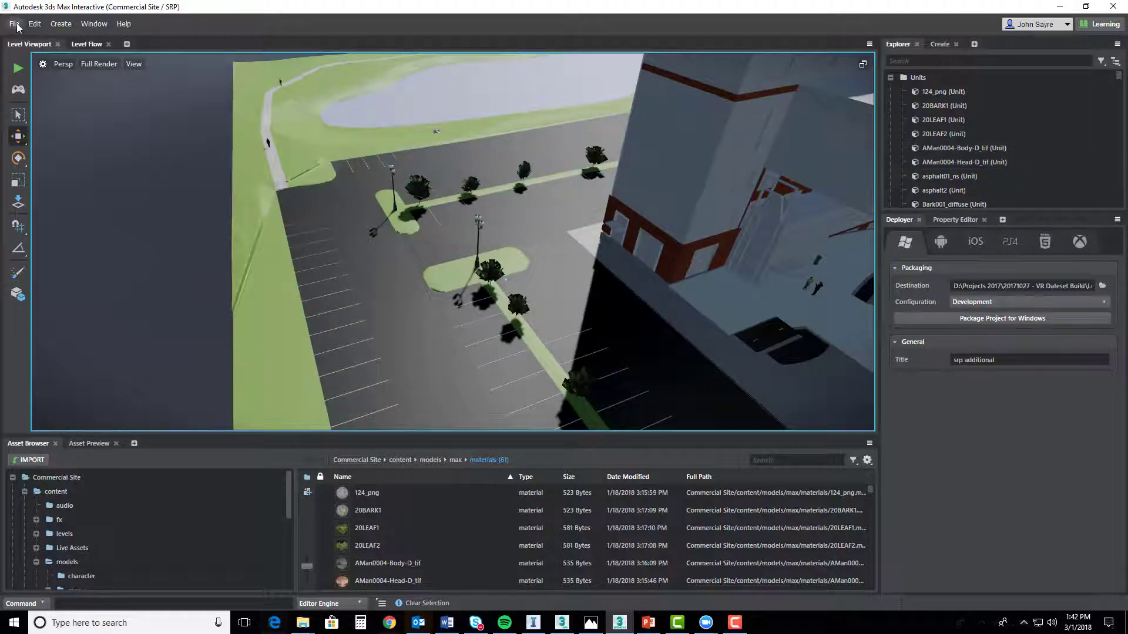
click(60, 25)
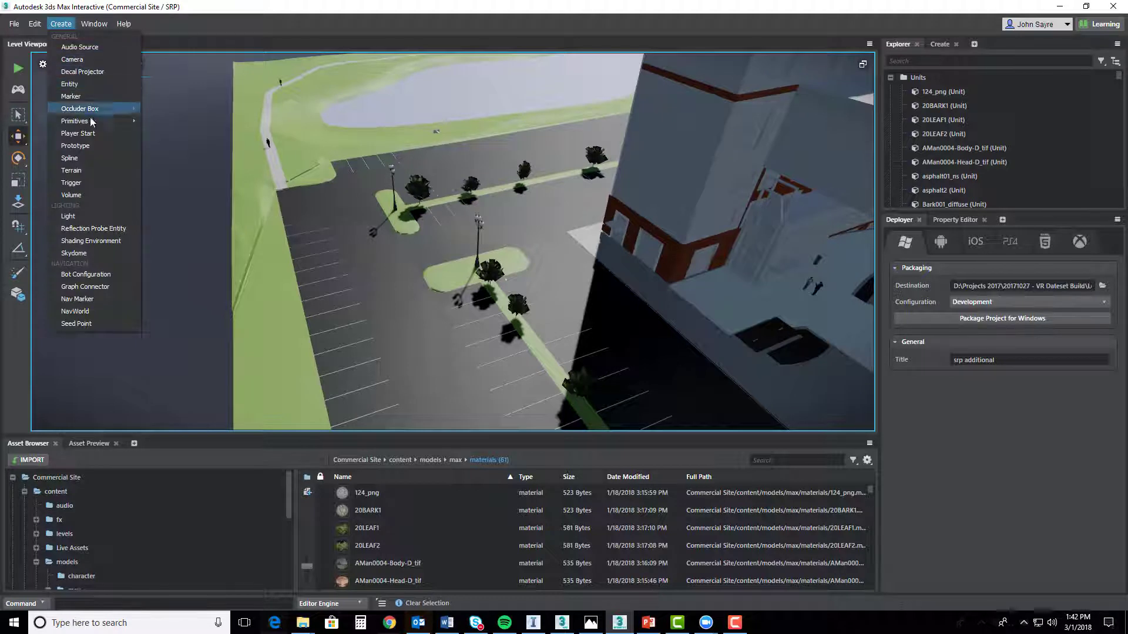
mouse_move(94, 121)
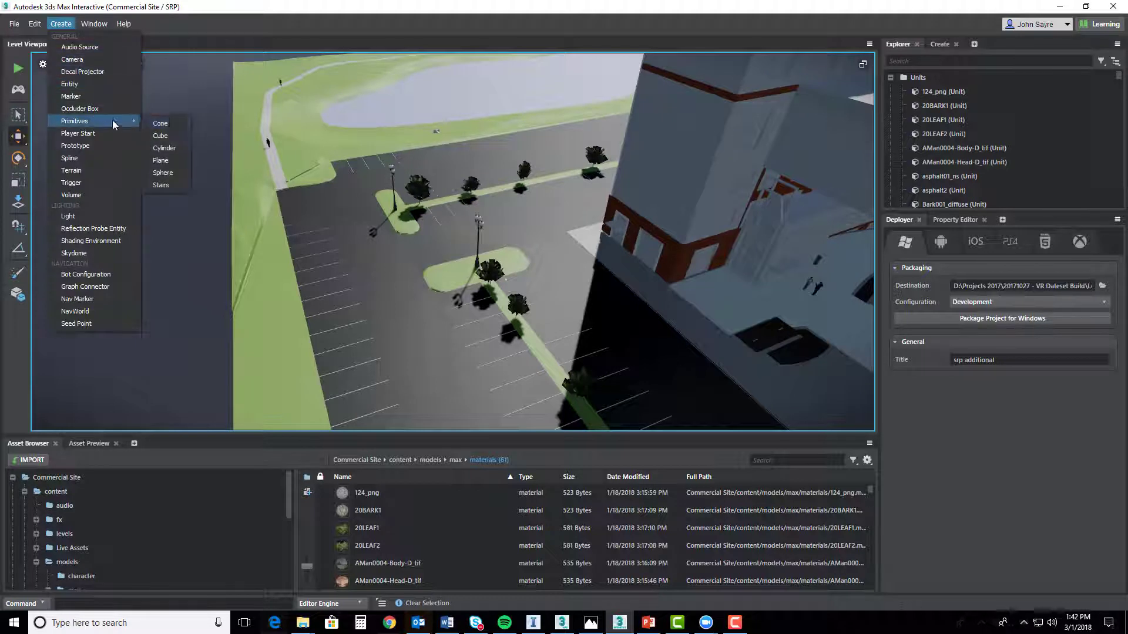
click(164, 174)
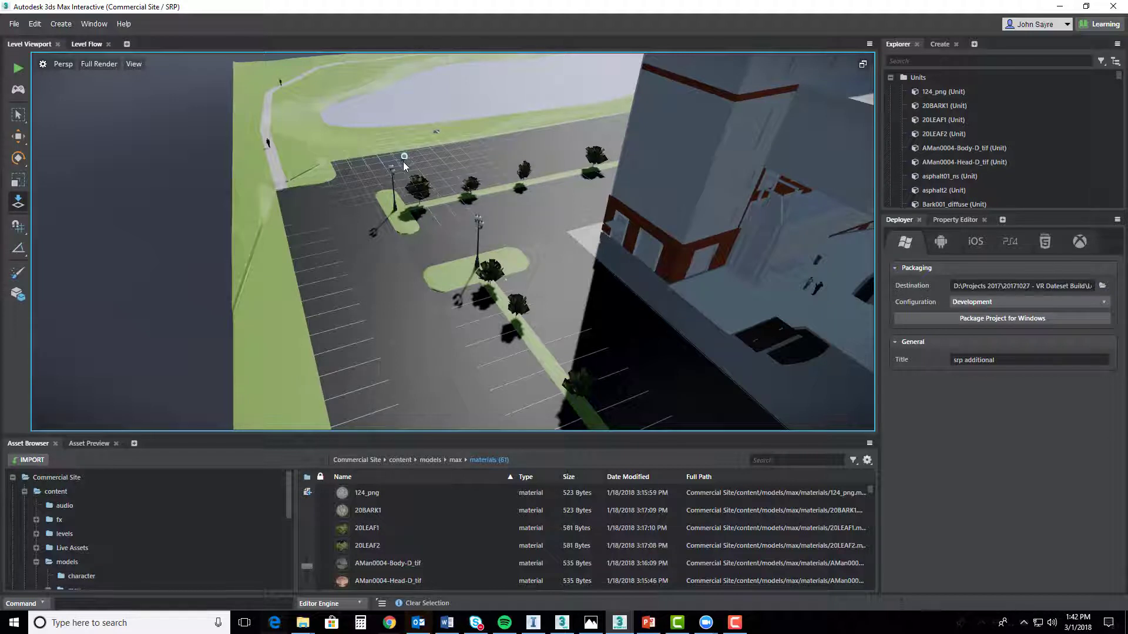
click(403, 160)
key(w)
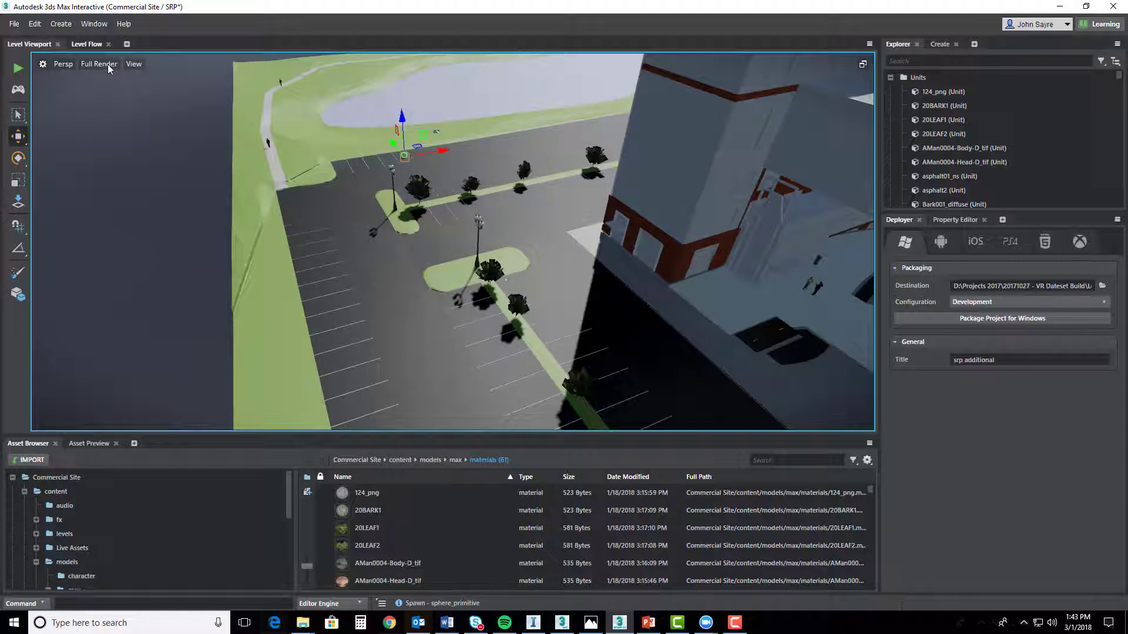
- Add a Level Unit node for sphere_primitive in an empty area of the level flow graph
click(87, 45)
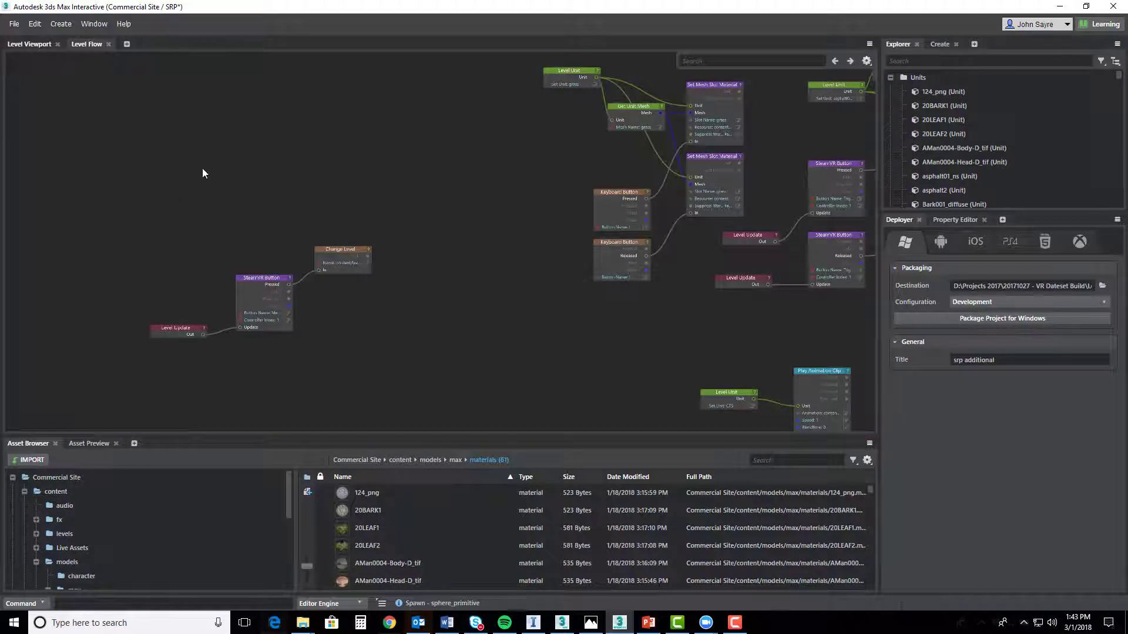
middle_drag(202, 168, 385, 254)
right_click(311, 186)
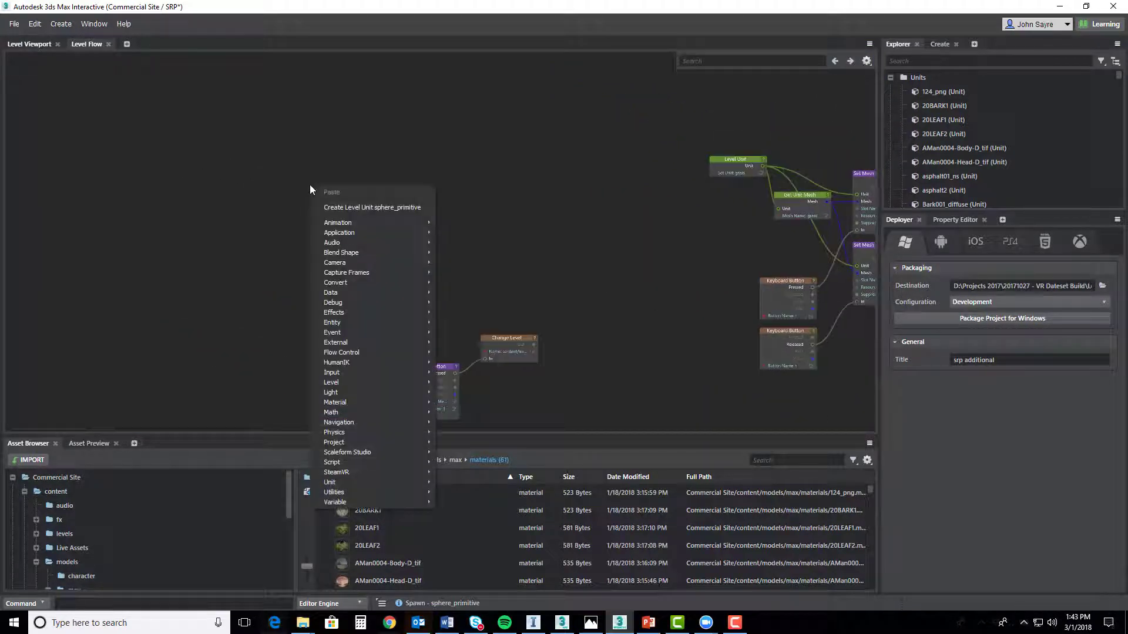
click(356, 210)
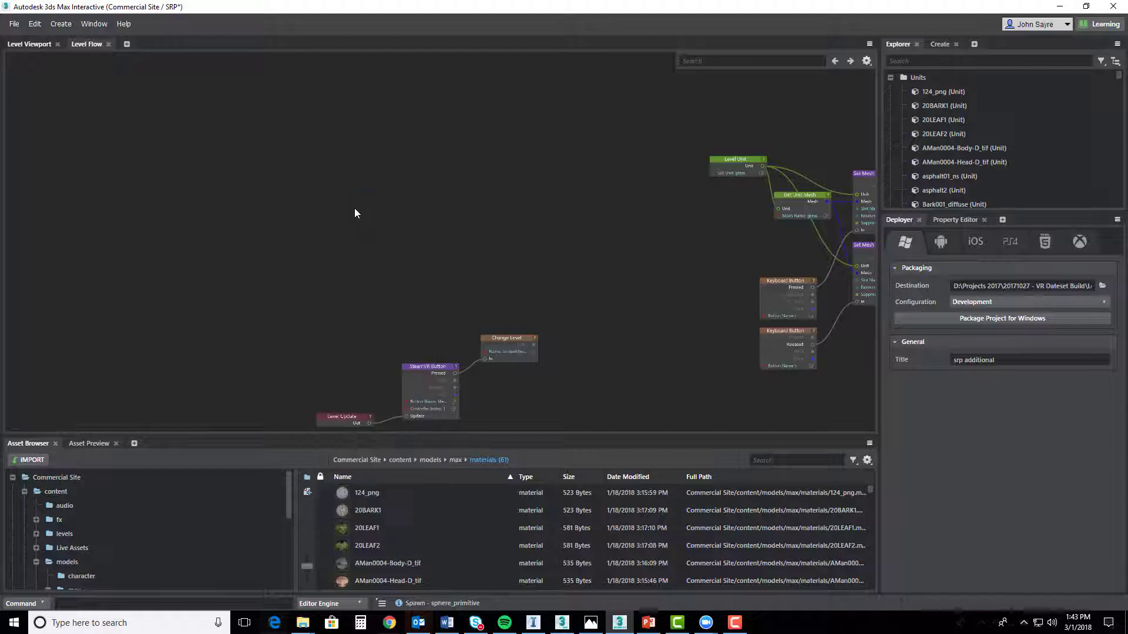
scroll(354, 224, up, 4)
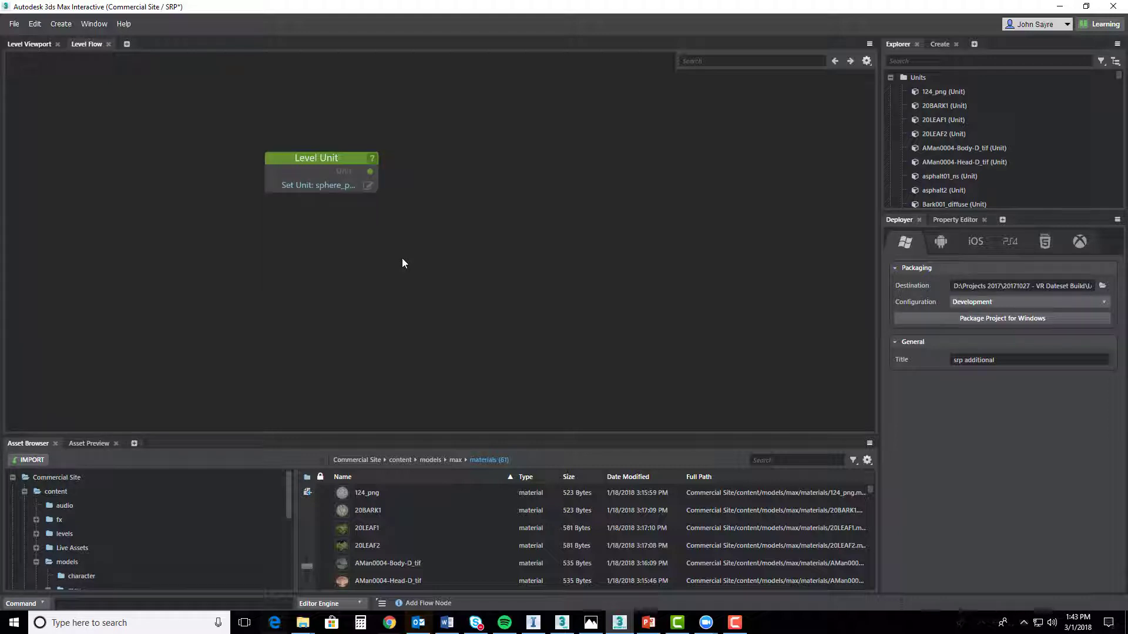
- Add a Get Unit World Position node and connect the sphere's Level Unit output to its Unit input
key(space)
text(get unit wo)
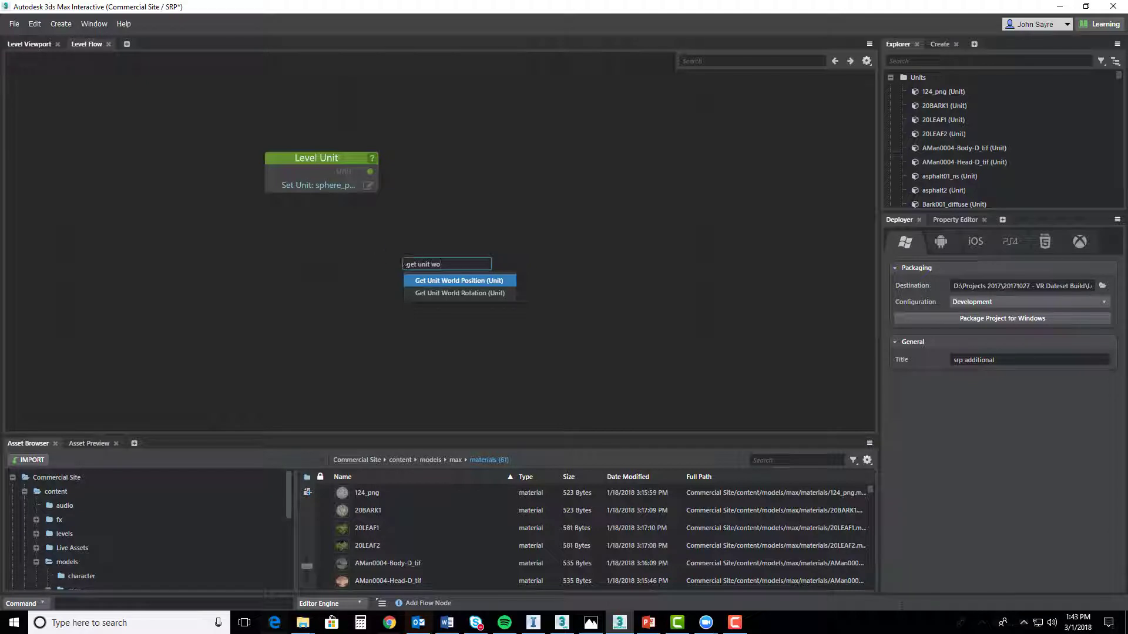
click(464, 281)
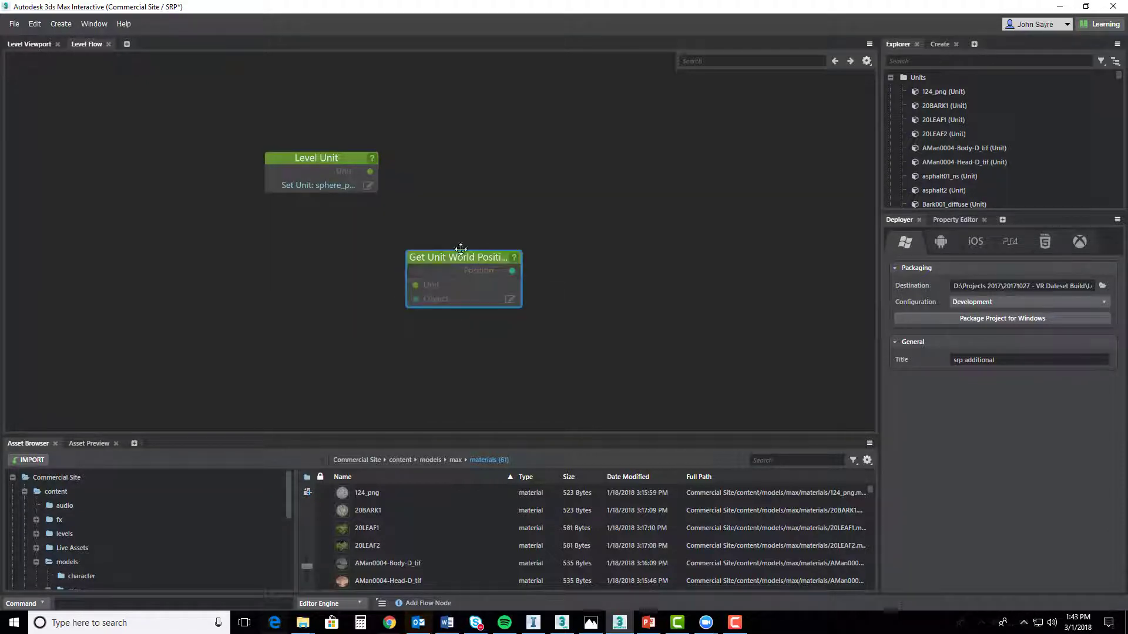
drag(456, 274, 471, 147)
drag(372, 174, 429, 157)
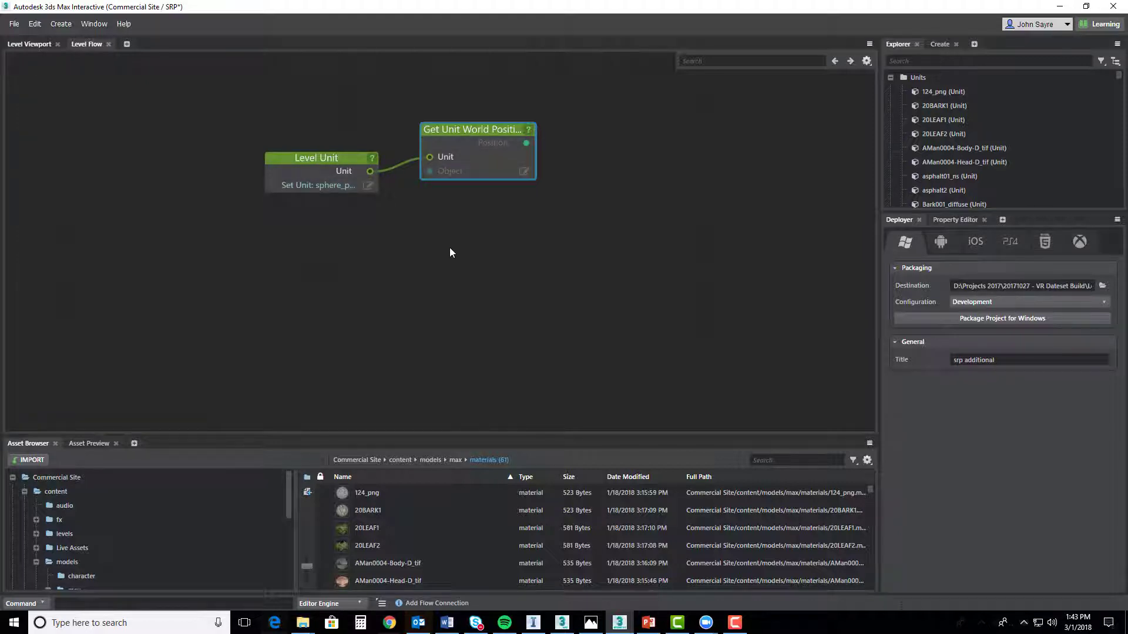
- Add a SteamVR Set Tracking Space node and feed its Position input from the Get Unit World Position node
right_click(532, 214)
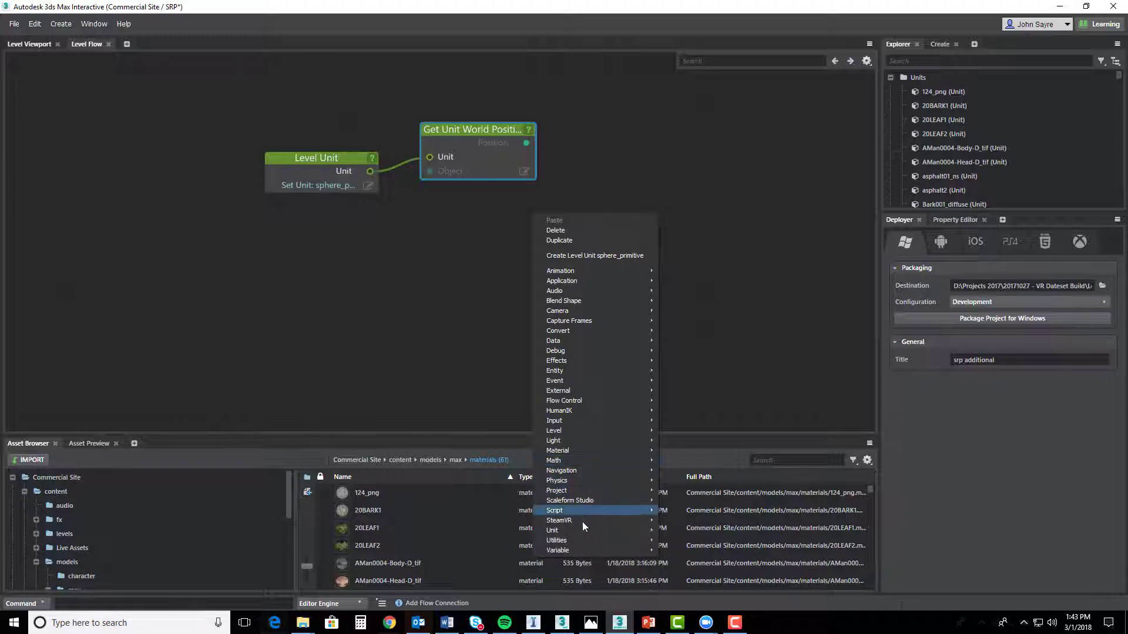
mouse_move(583, 521)
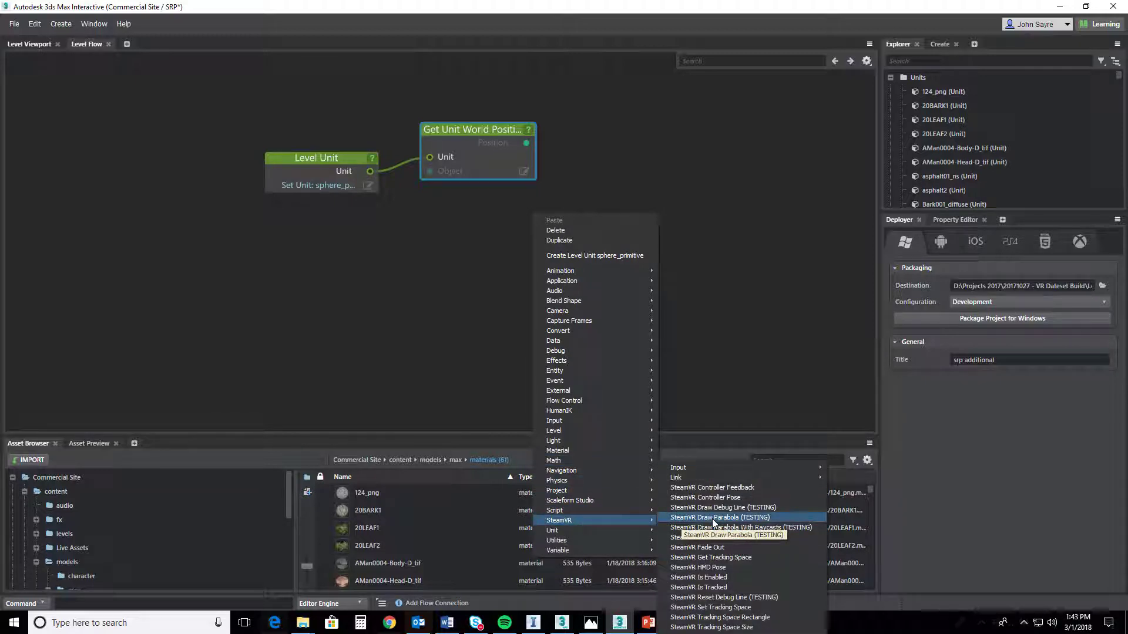
click(718, 607)
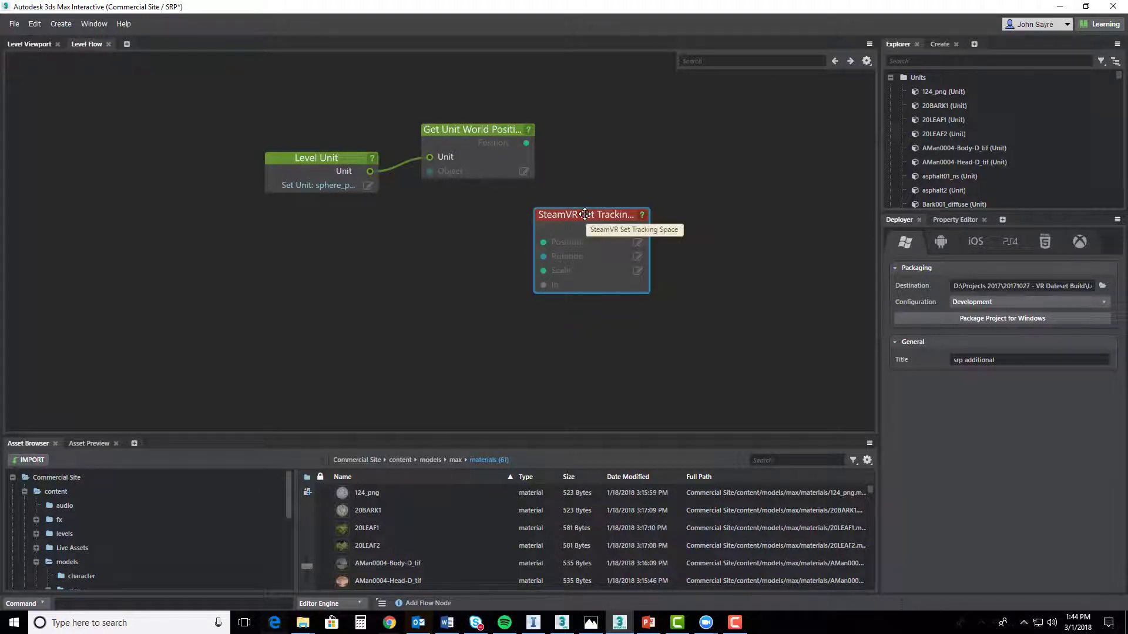
drag(586, 212, 615, 202)
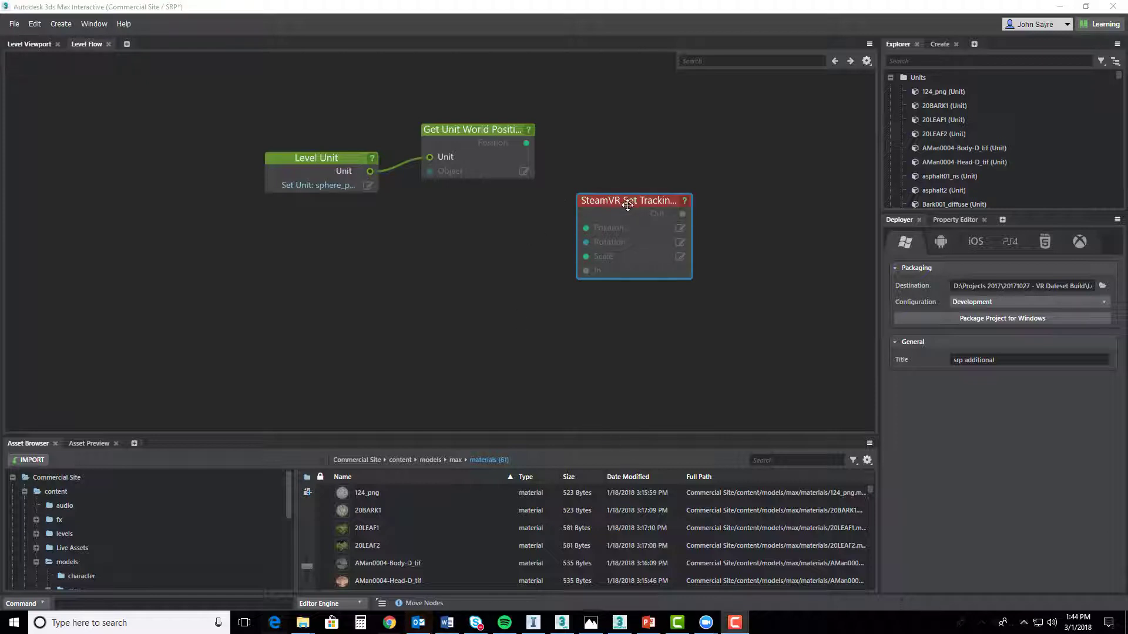
drag(527, 143, 587, 229)
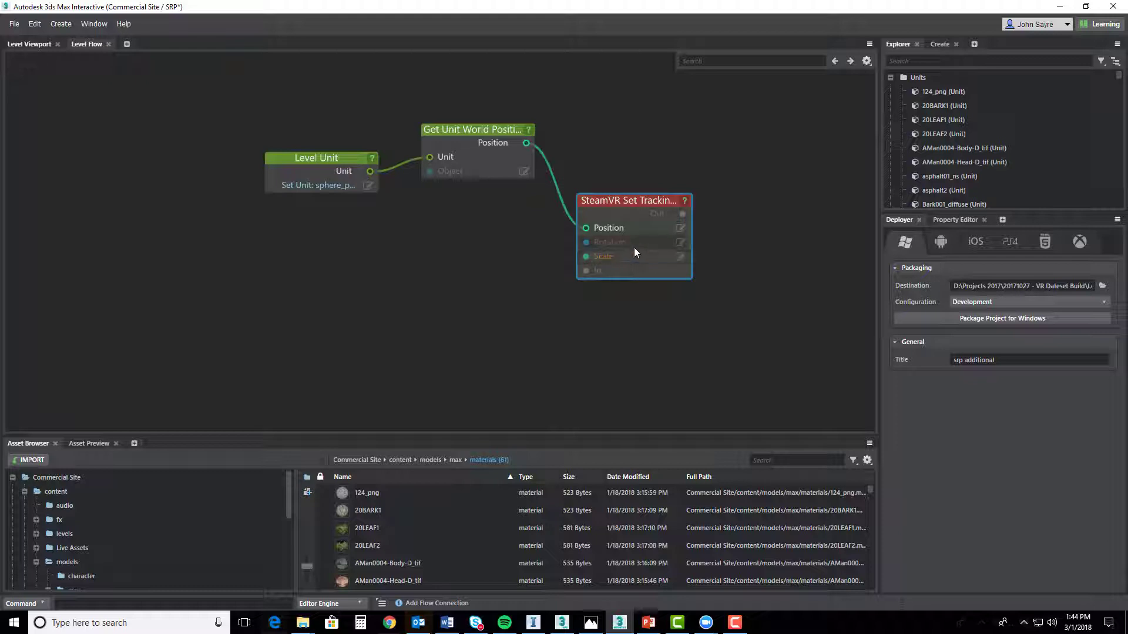
- Set the SteamVR Set Tracking Space node's rotation to 0 0 0 and its scale to 1 1 1
click(681, 243)
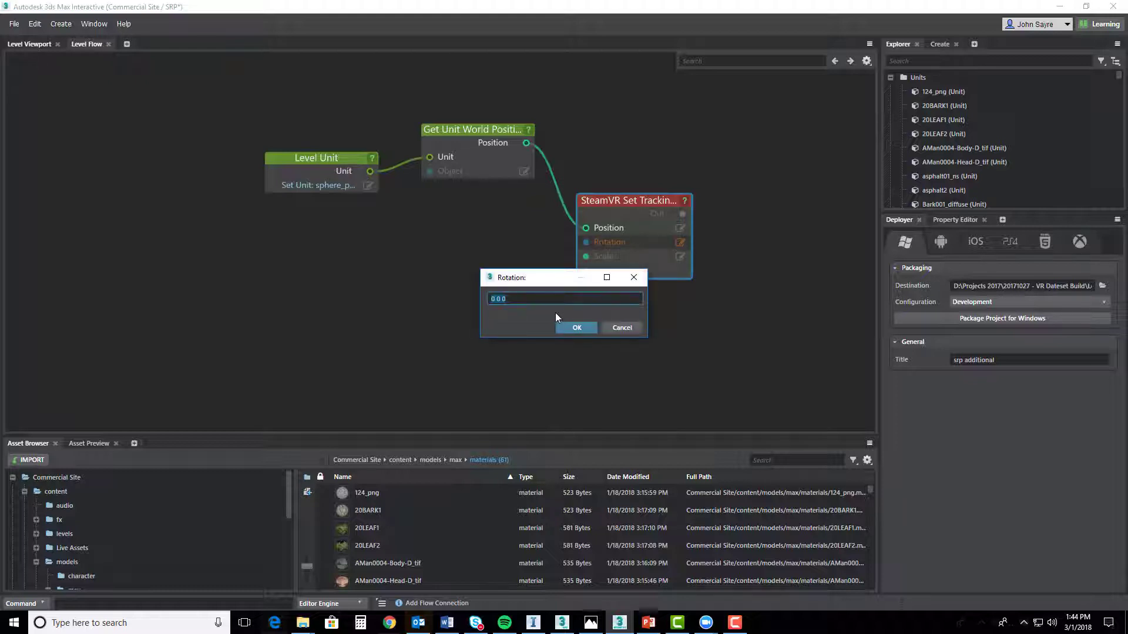
text(0 0 0)
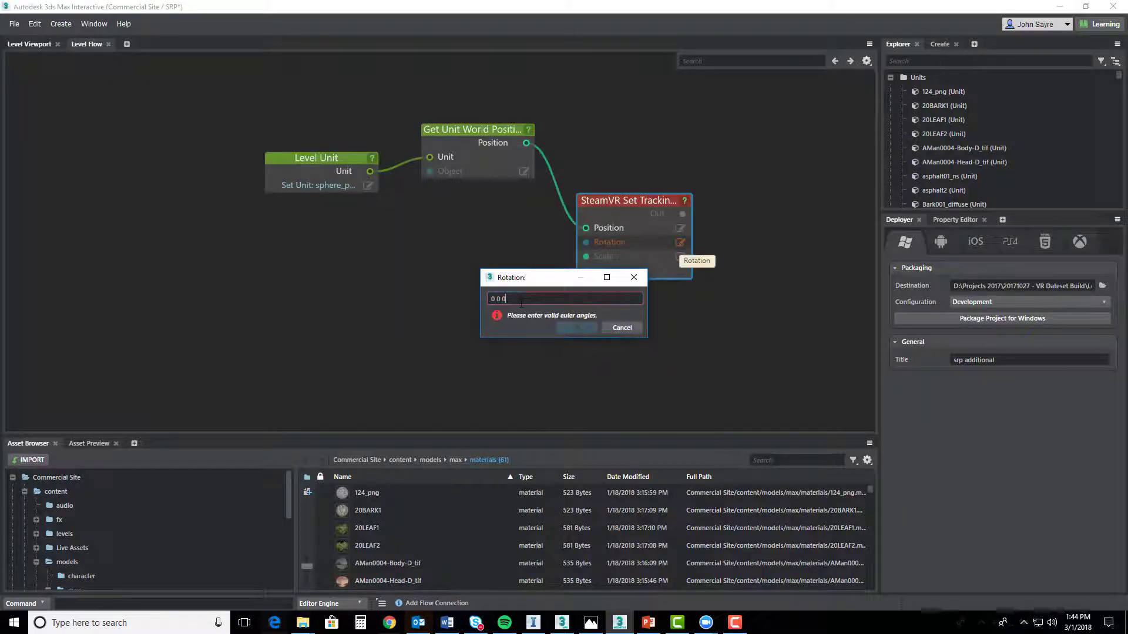
click(572, 327)
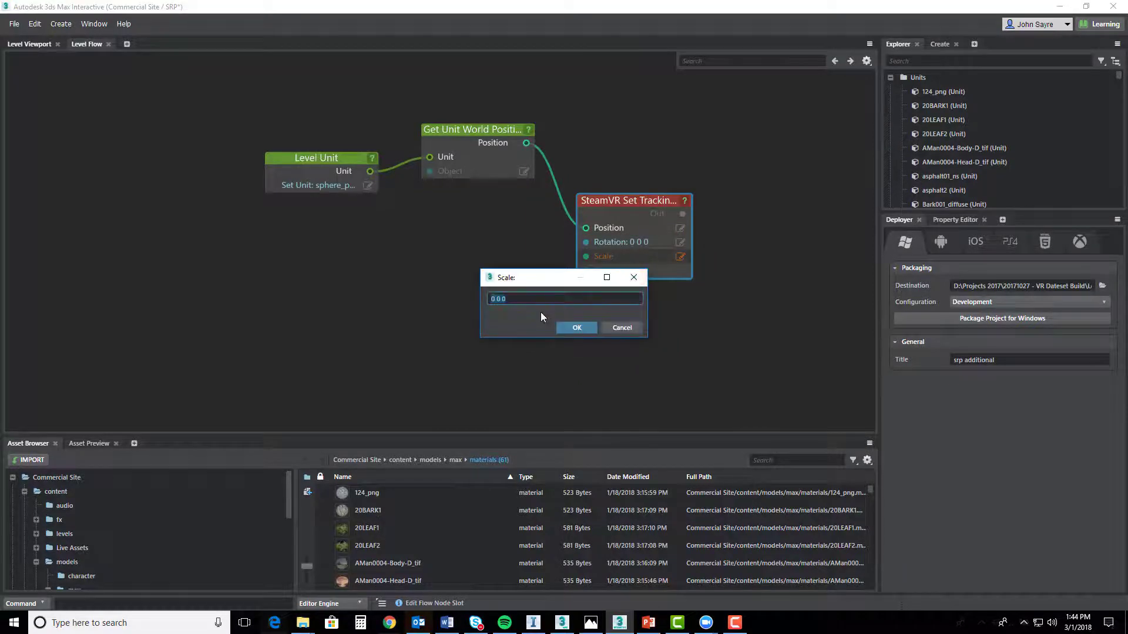
text(1 1 1)
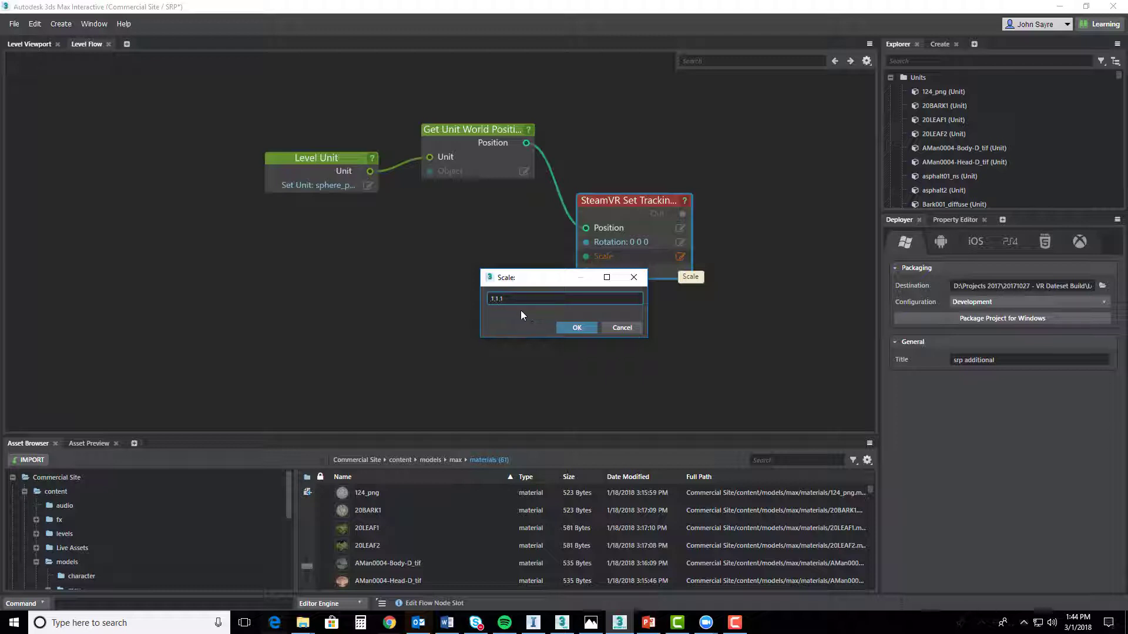
click(576, 329)
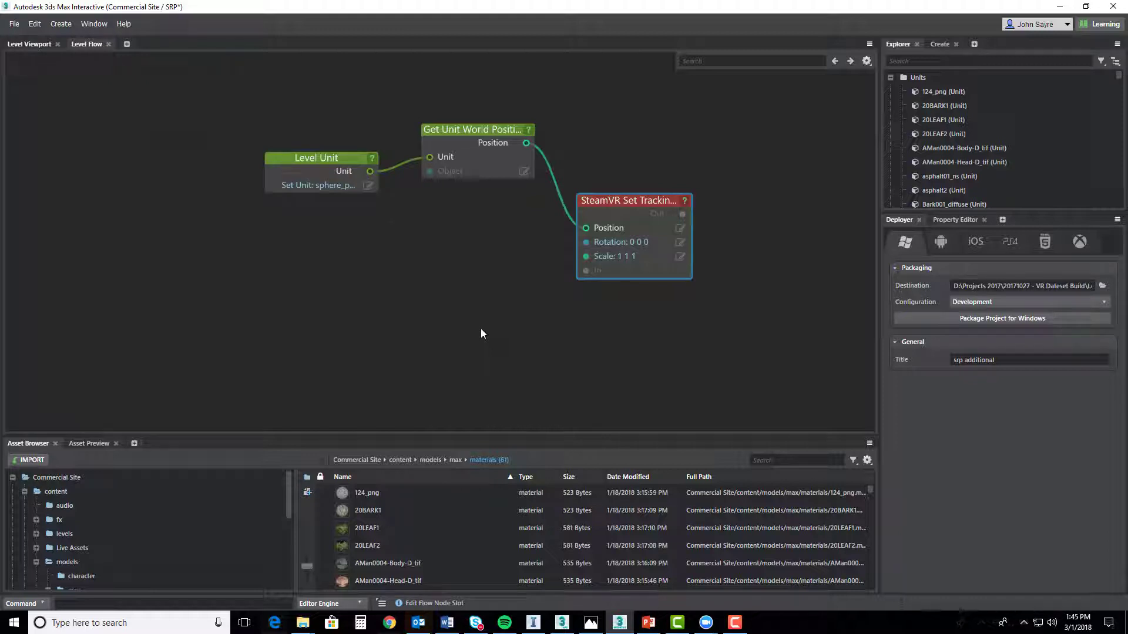
- Add a Keyboard Button node and connect its Pressed output to the In input of SteamVR Set Tracking Space
text(a)
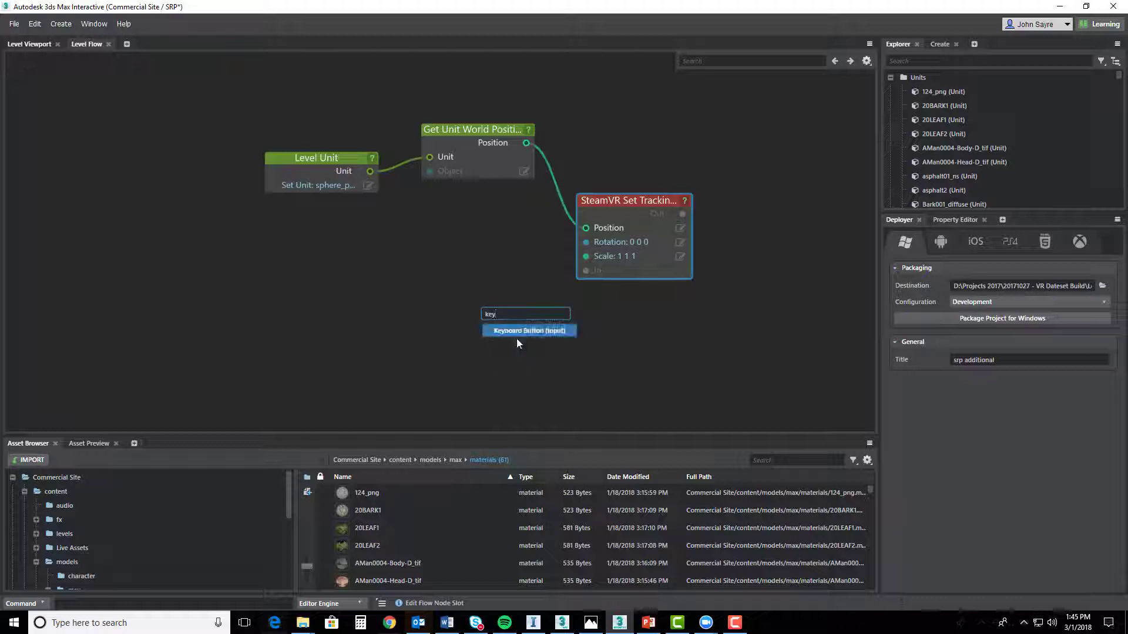
click(516, 326)
drag(515, 325, 417, 294)
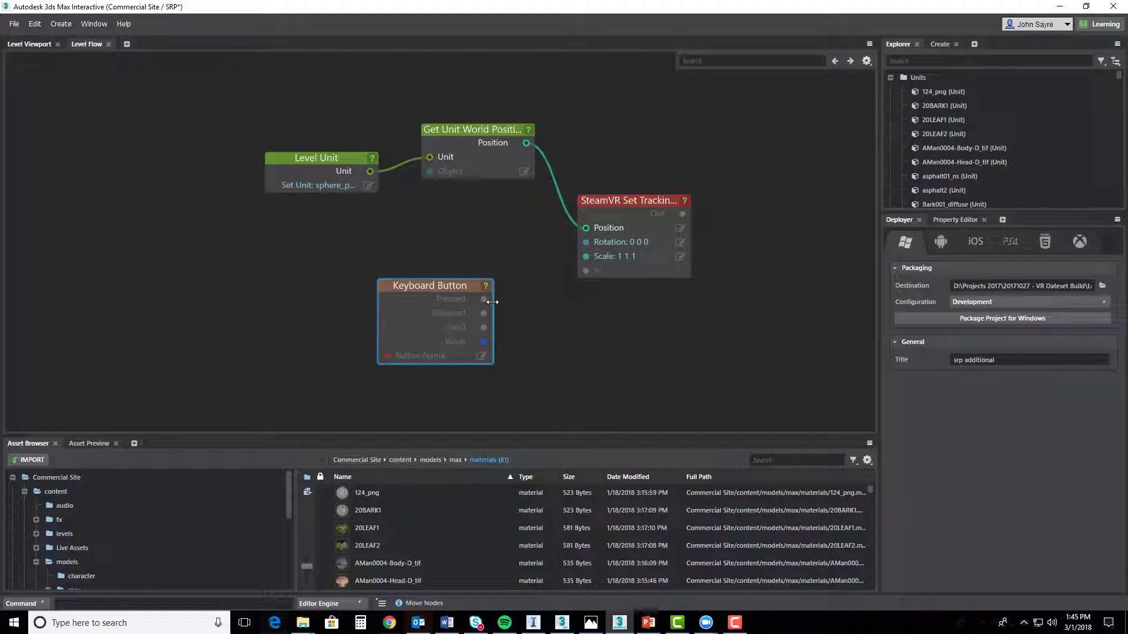
drag(483, 299, 586, 272)
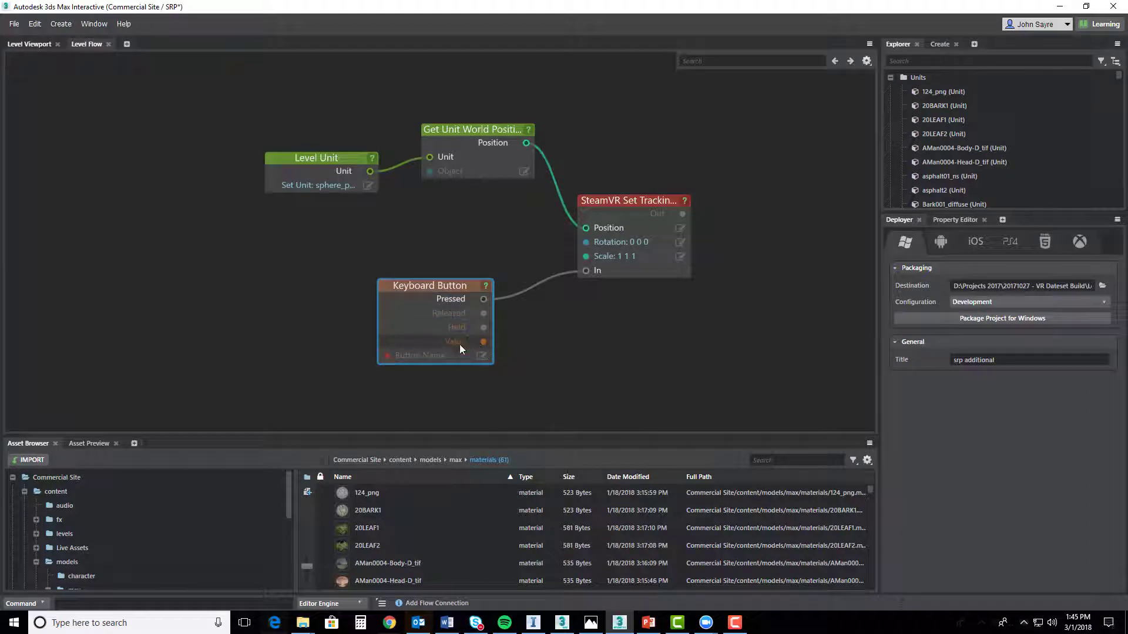
- Set the Keyboard Button node's button name to b
click(482, 356)
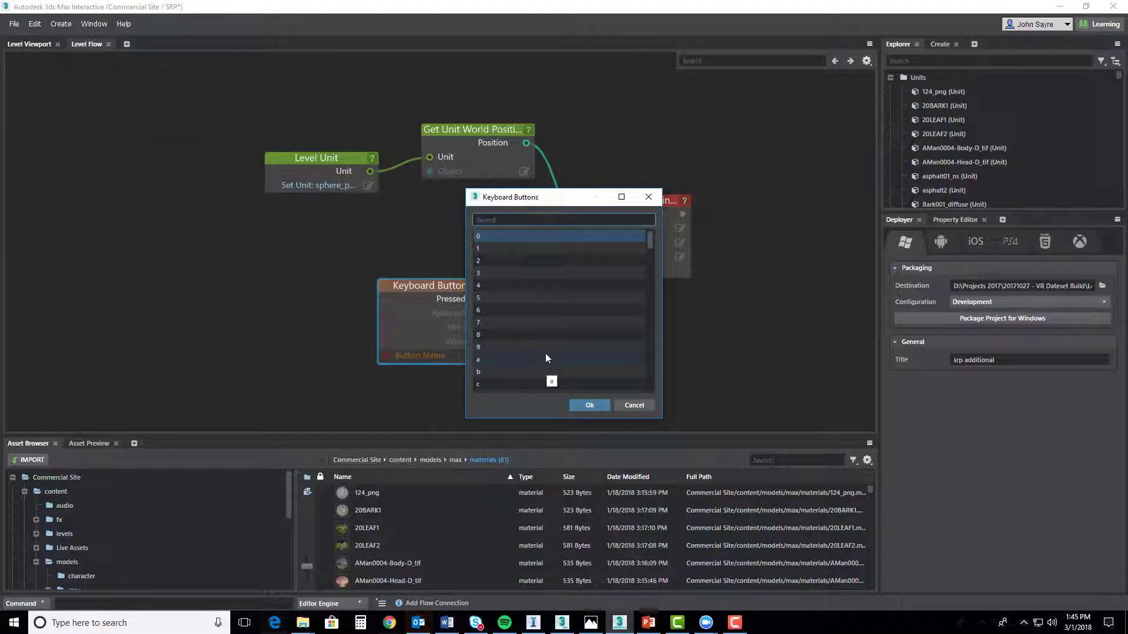
text(b)
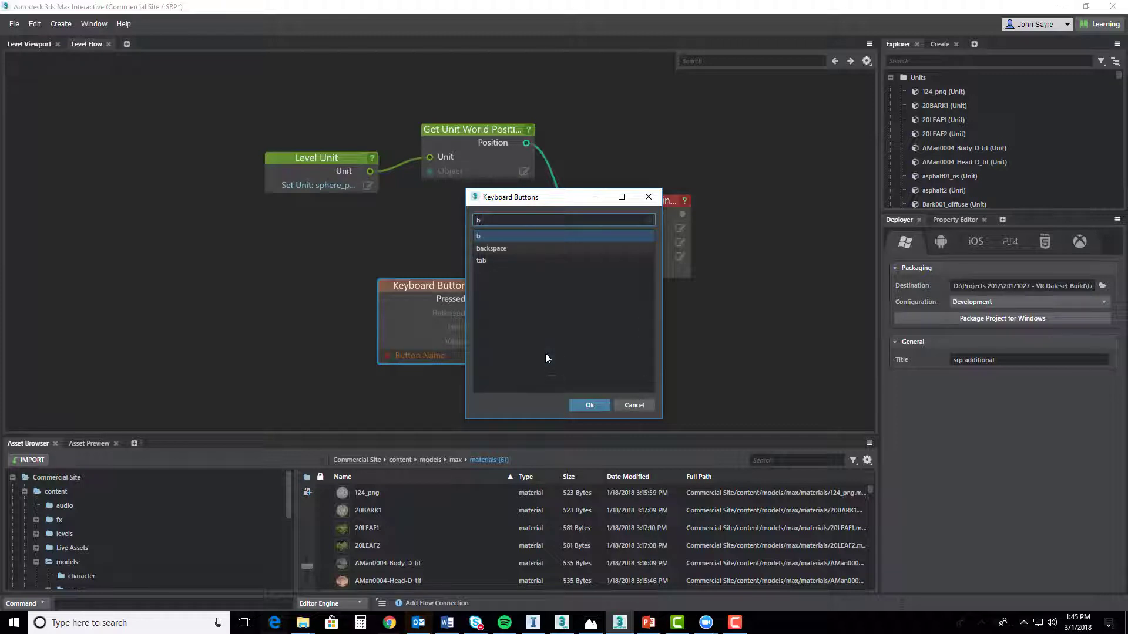
click(589, 406)
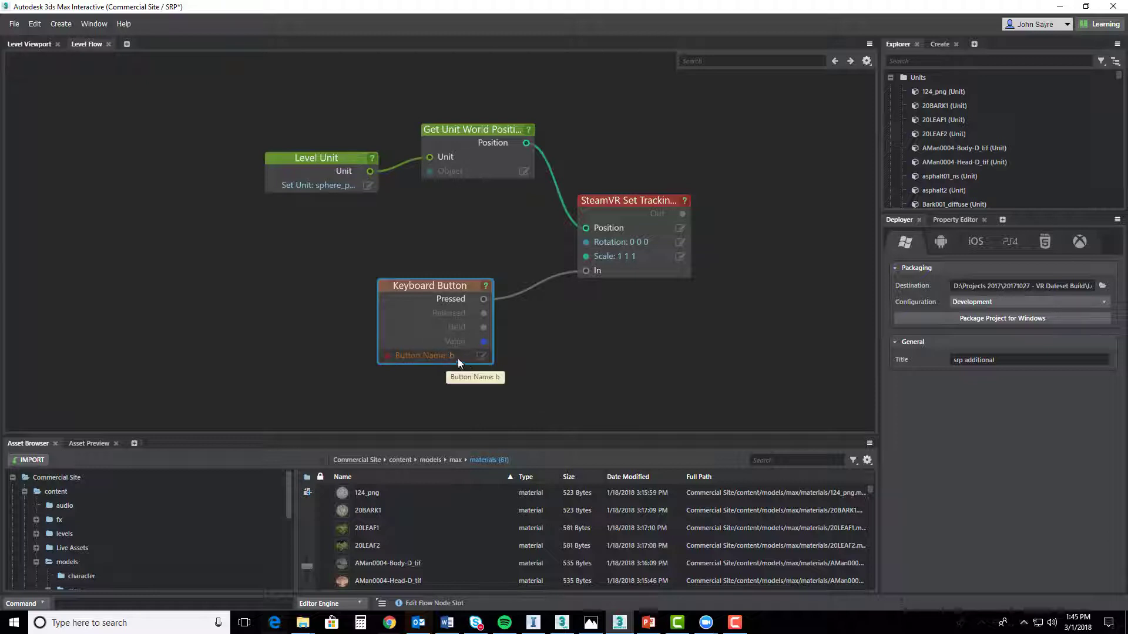
scroll(333, 369, down, 1)
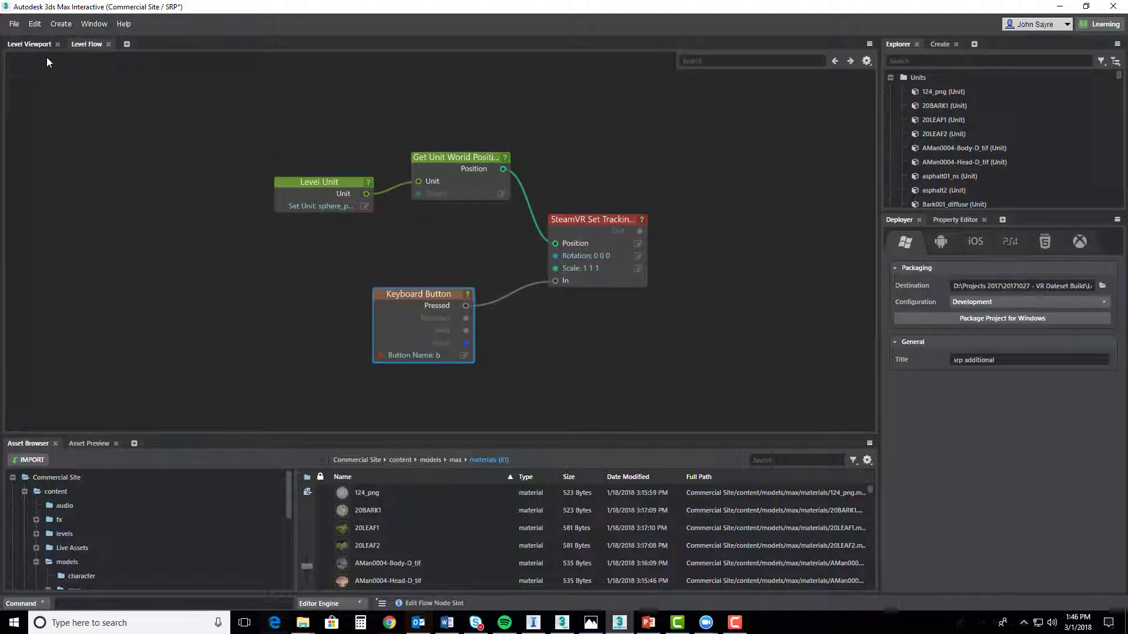
- Return to the level viewport and choose the Development configuration for the Windows packaging
click(30, 45)
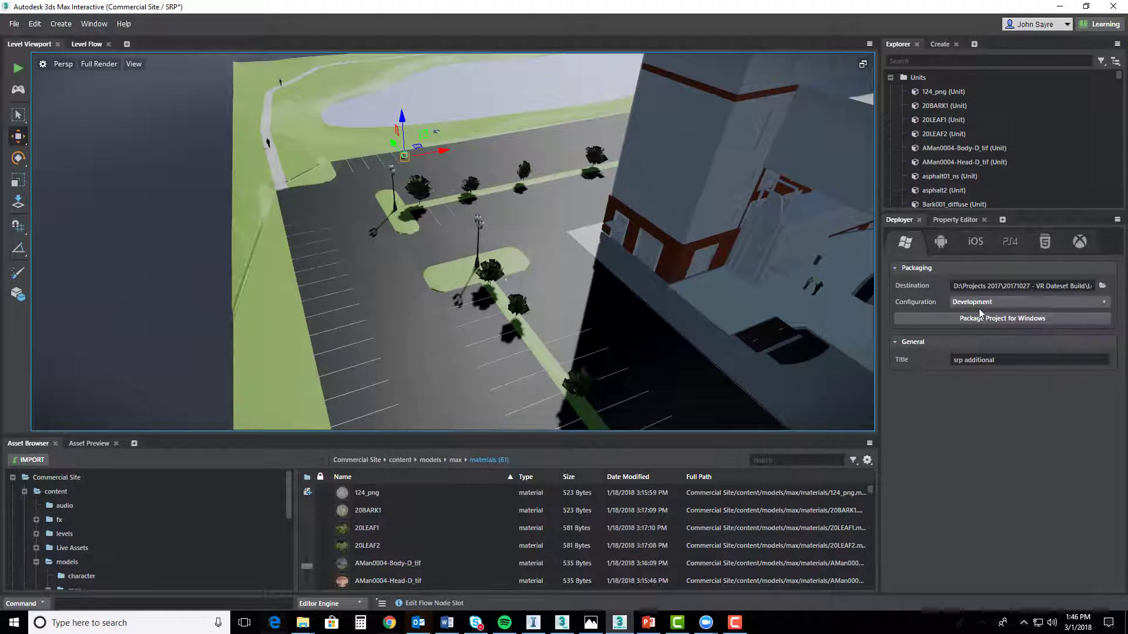
click(1023, 302)
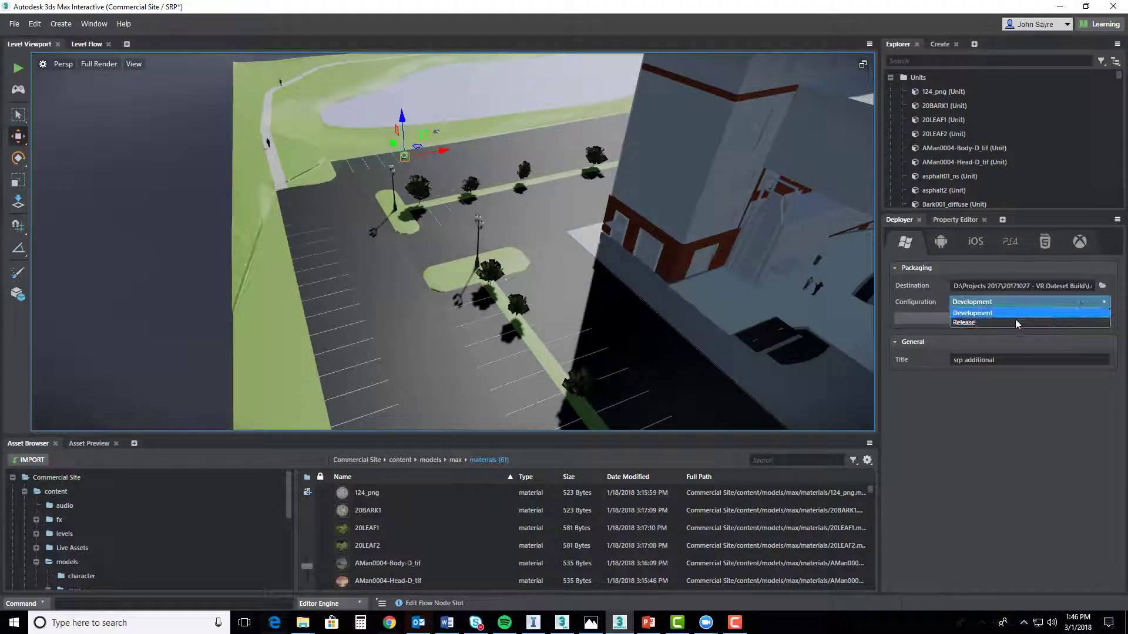
click(981, 319)
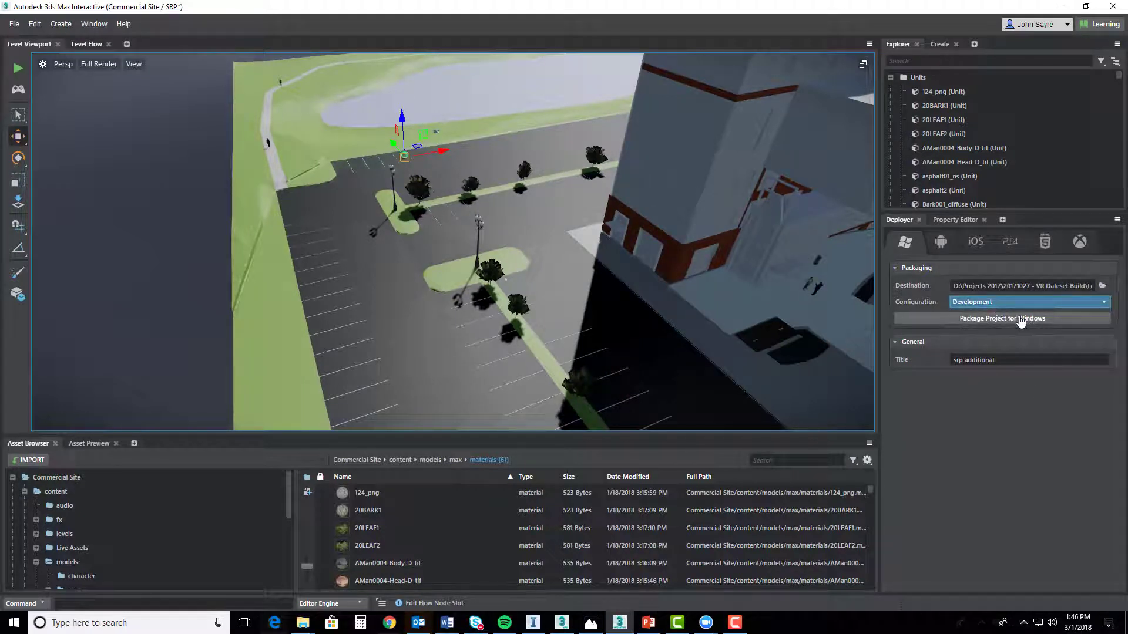